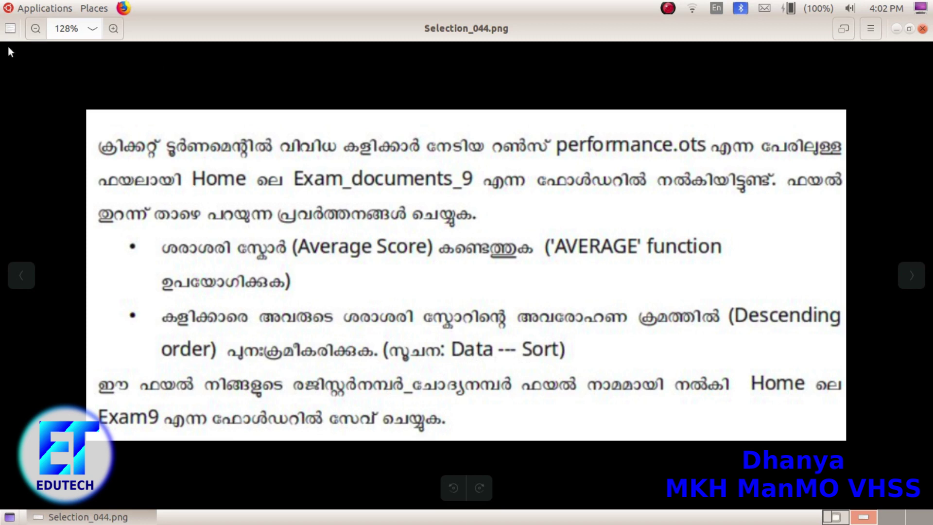
Open the performance.ots template from Home > Exam_documents_9 as a new Calc spreadsheet.
click(98, 9)
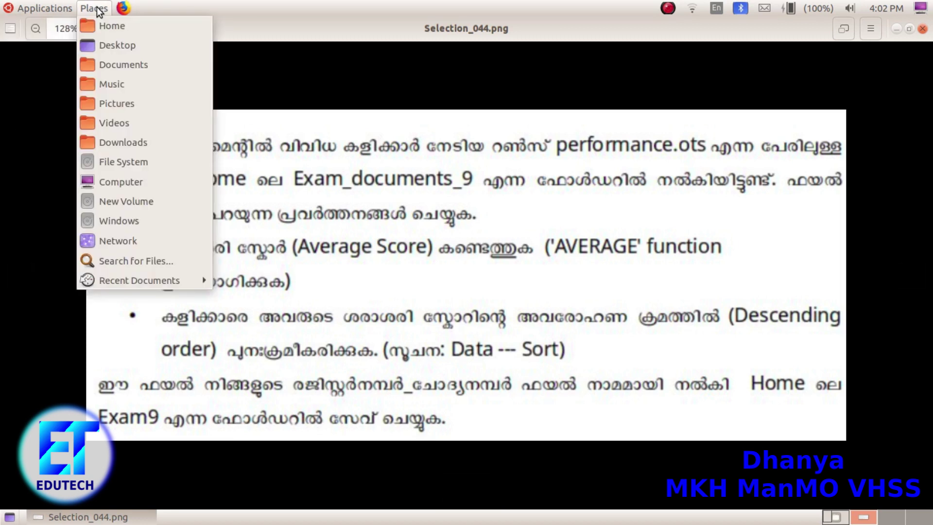
click(111, 29)
double_click(531, 328)
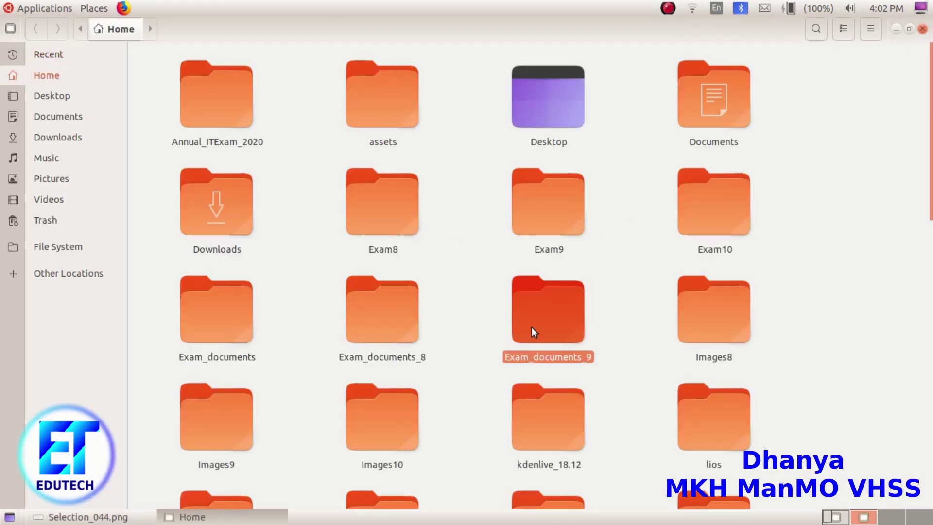
scroll(610, 360, down, 5)
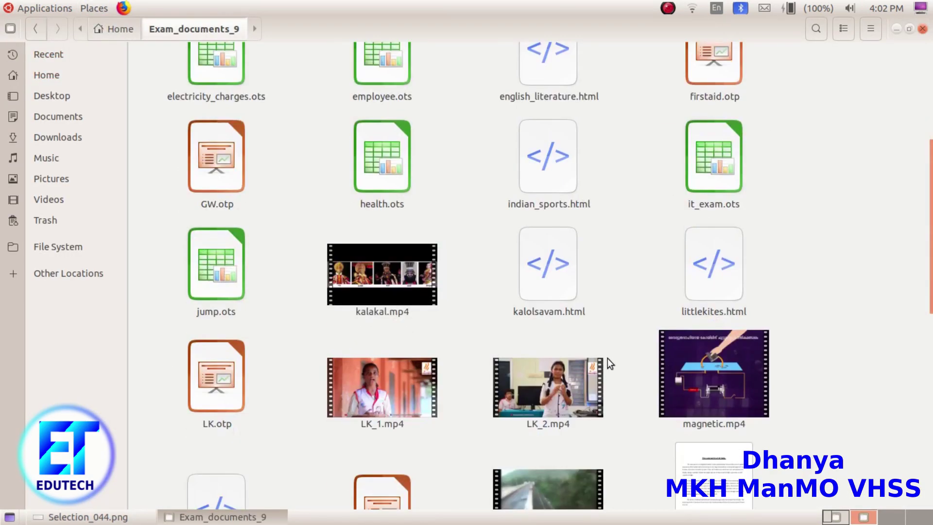
scroll(608, 360, down, 5)
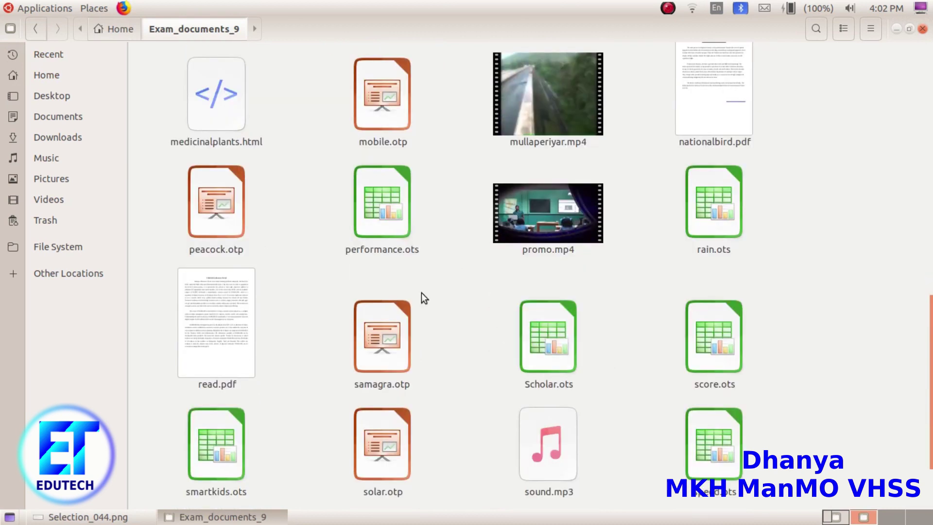
double_click(398, 225)
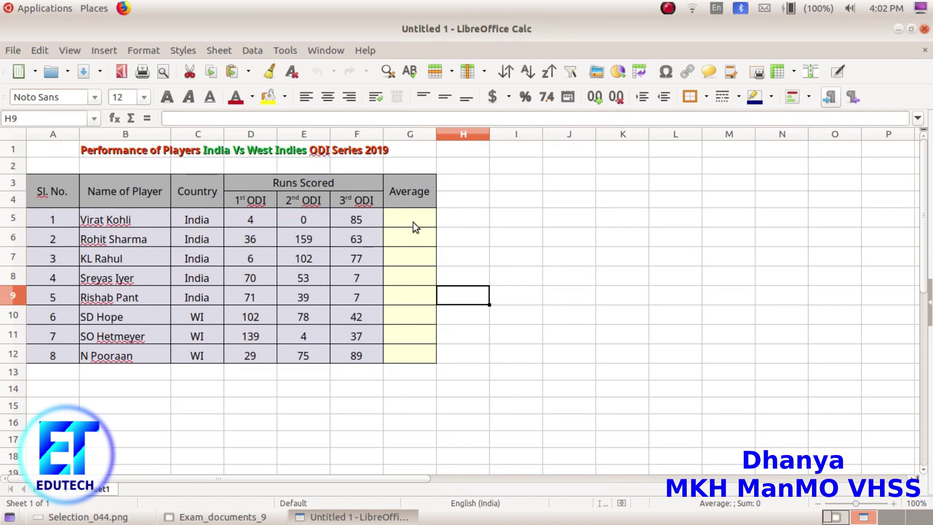
Insert the AVERAGE function into cell G5 using the Function Wizard.
click(412, 229)
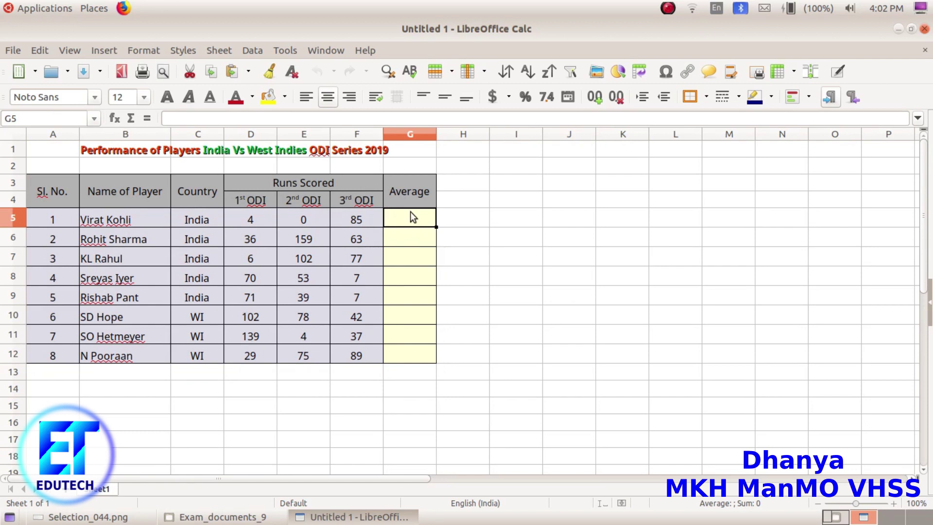
click(115, 118)
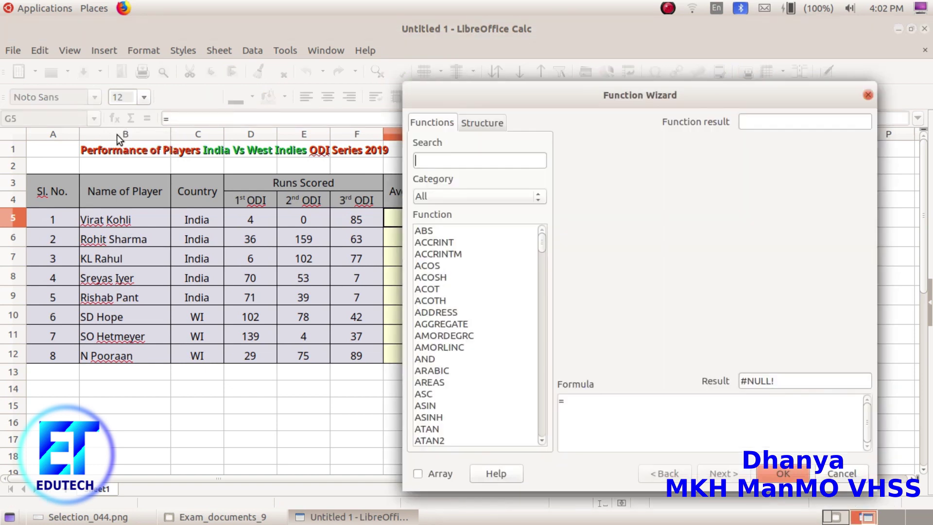
scroll(438, 346, down, 1)
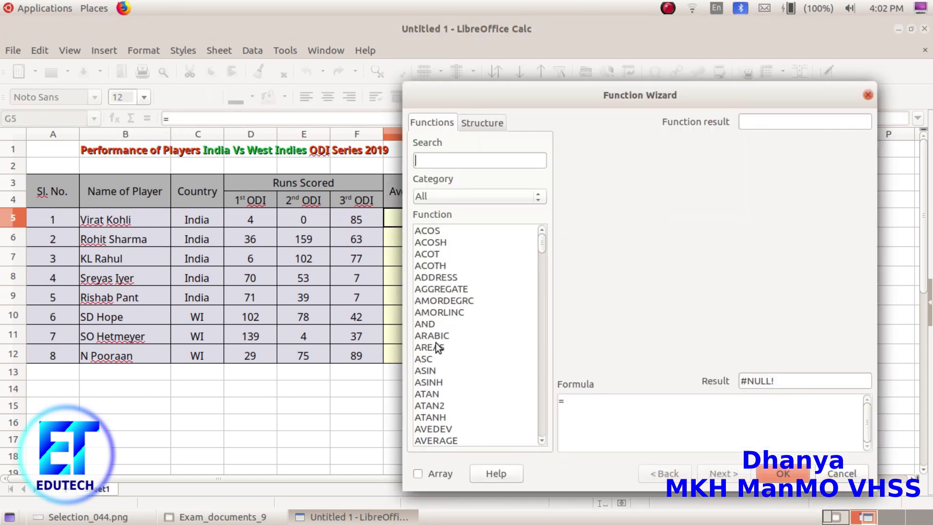
scroll(440, 411, down, 1)
click(437, 406)
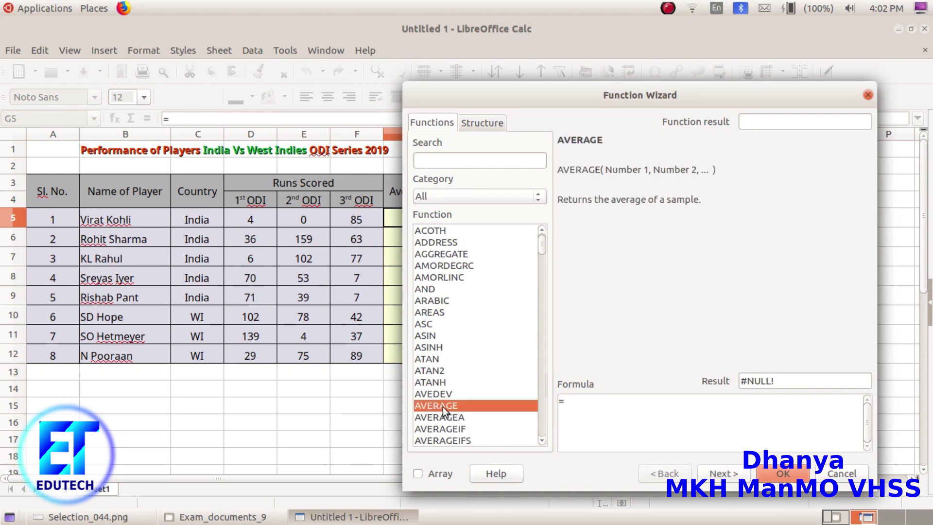
double_click(442, 407)
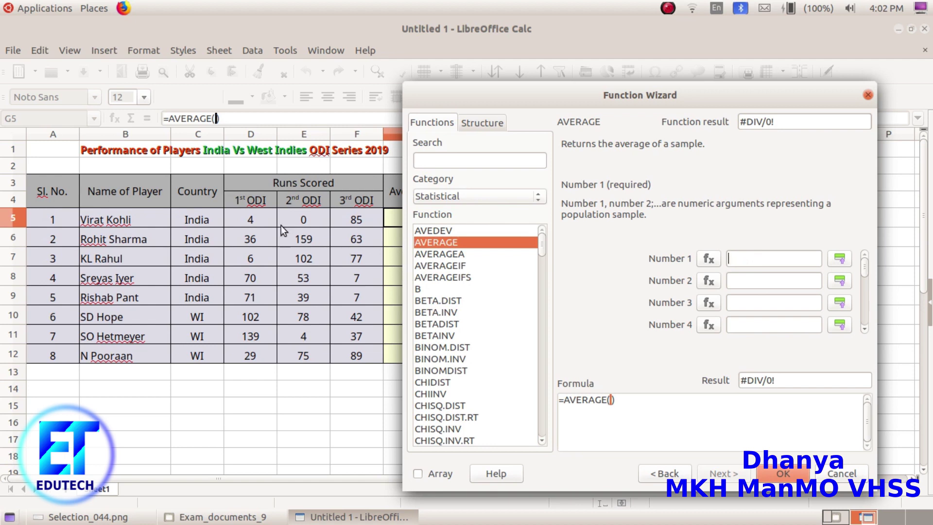
Use D5, E5 and F5 as the three scores so G5 shows 29.666667.
click(255, 215)
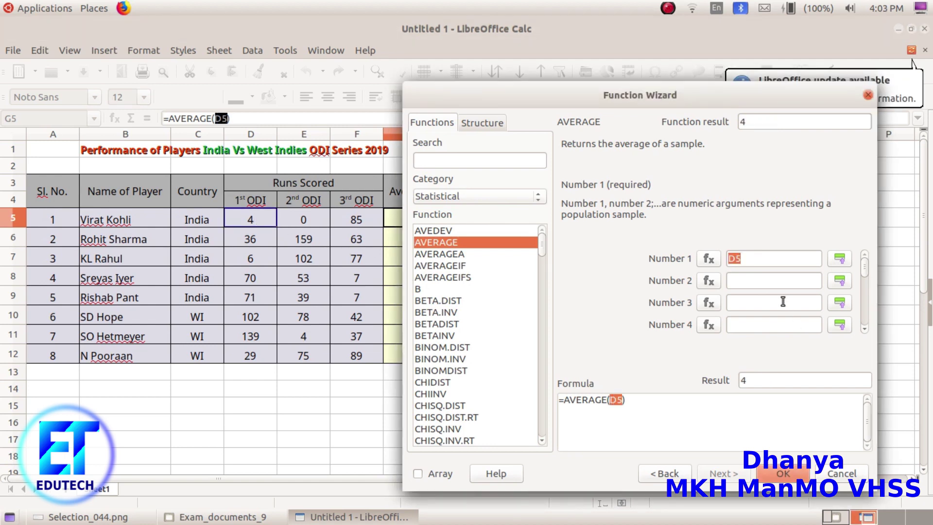
click(767, 281)
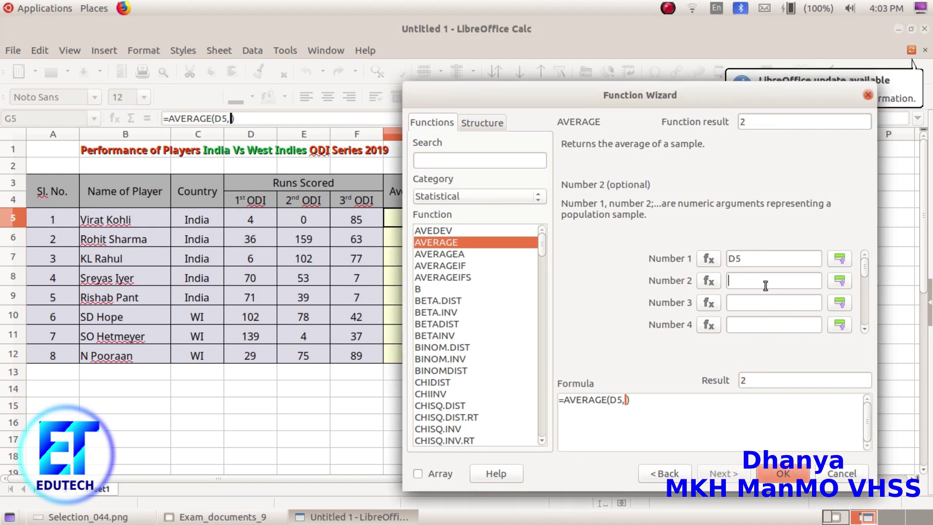
click(297, 219)
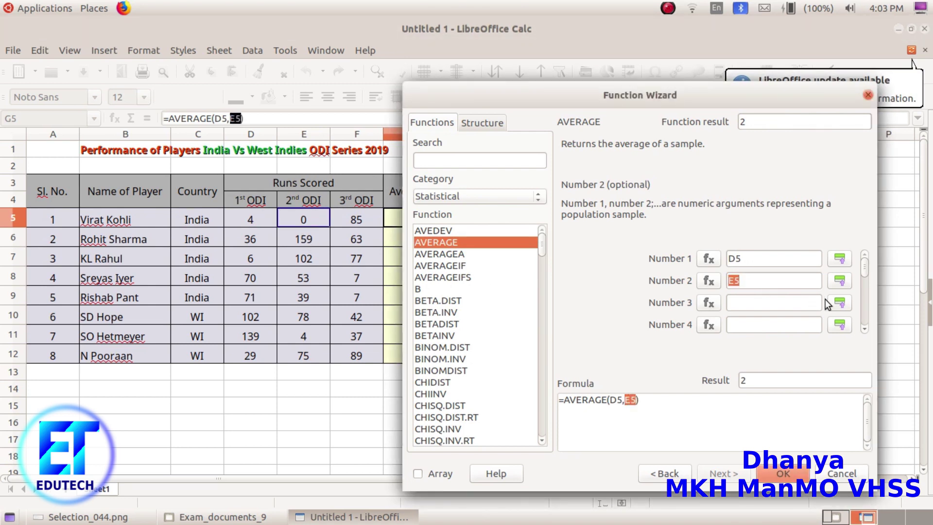
click(793, 306)
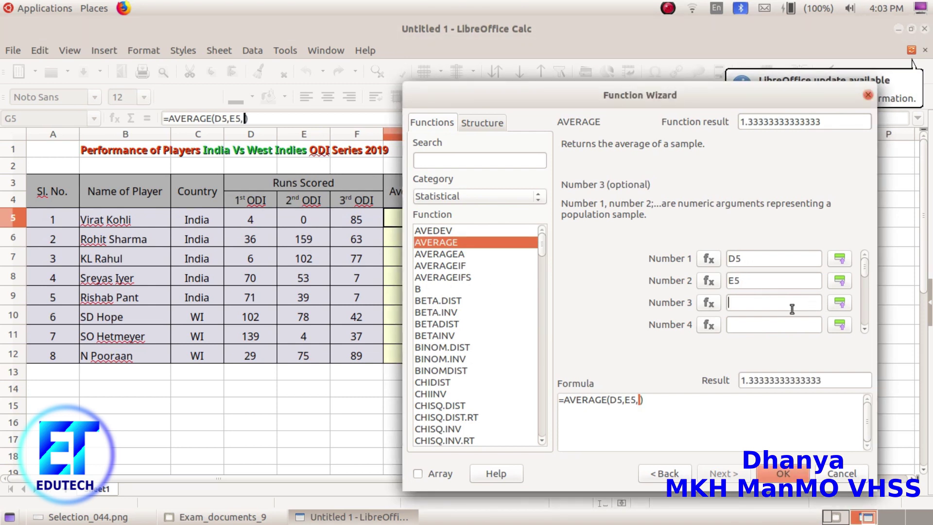
click(366, 218)
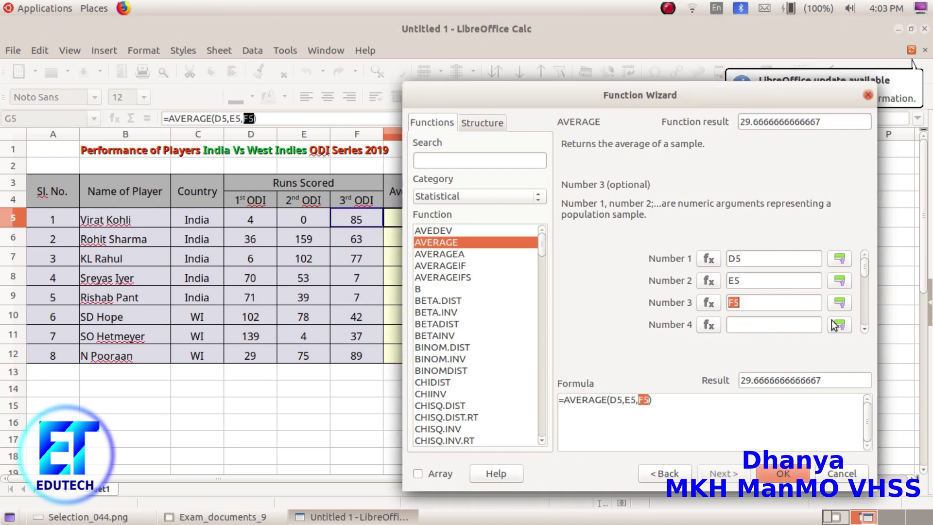
click(784, 474)
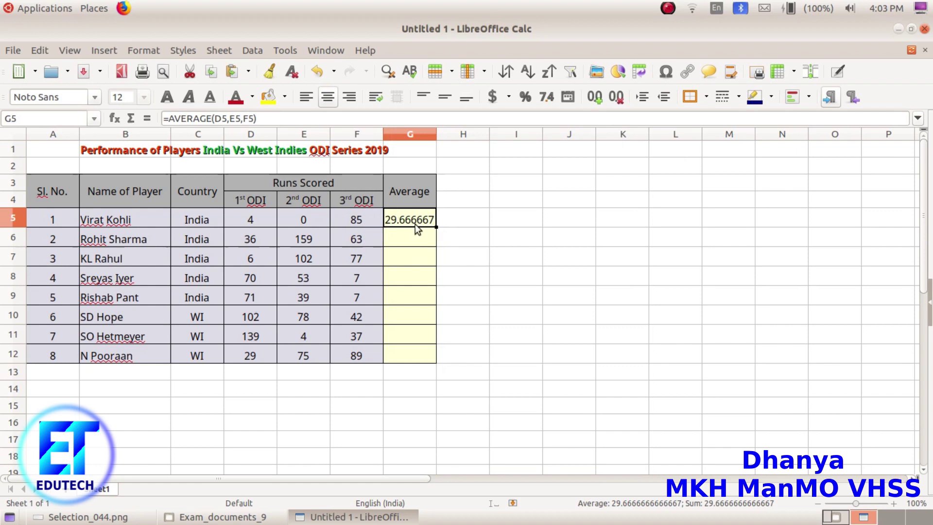
Round G5's average to a whole number (30) and fill the formula down to G12.
click(617, 98)
click(616, 97)
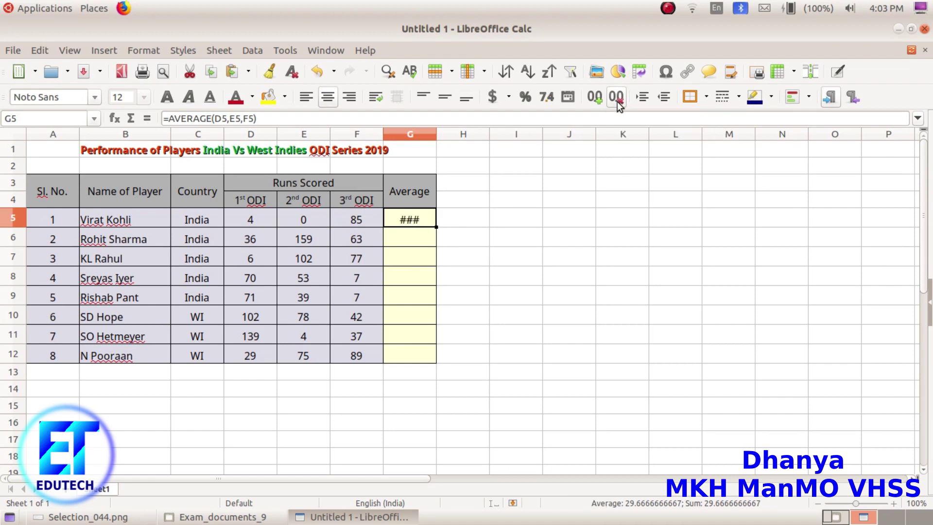
click(616, 98)
click(616, 97)
click(617, 97)
click(616, 98)
click(617, 101)
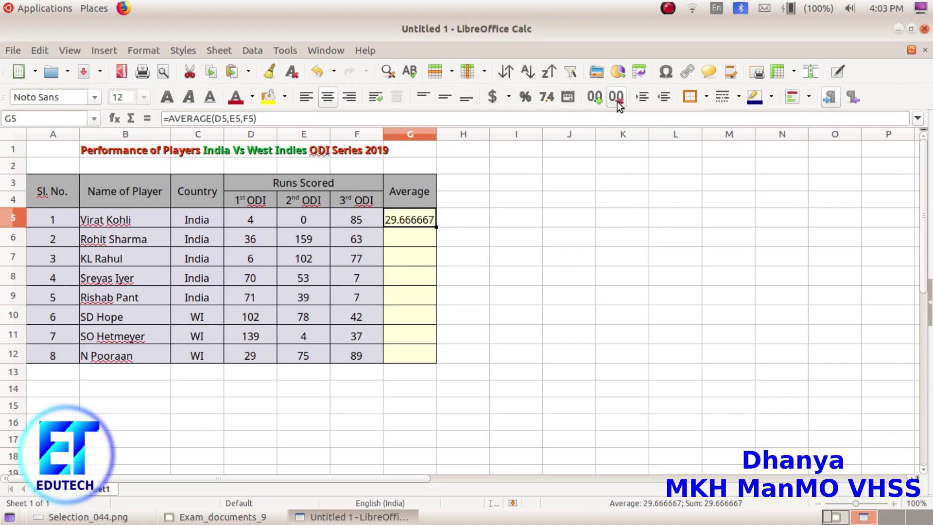
click(618, 102)
click(618, 101)
click(617, 102)
click(617, 101)
click(617, 102)
click(617, 101)
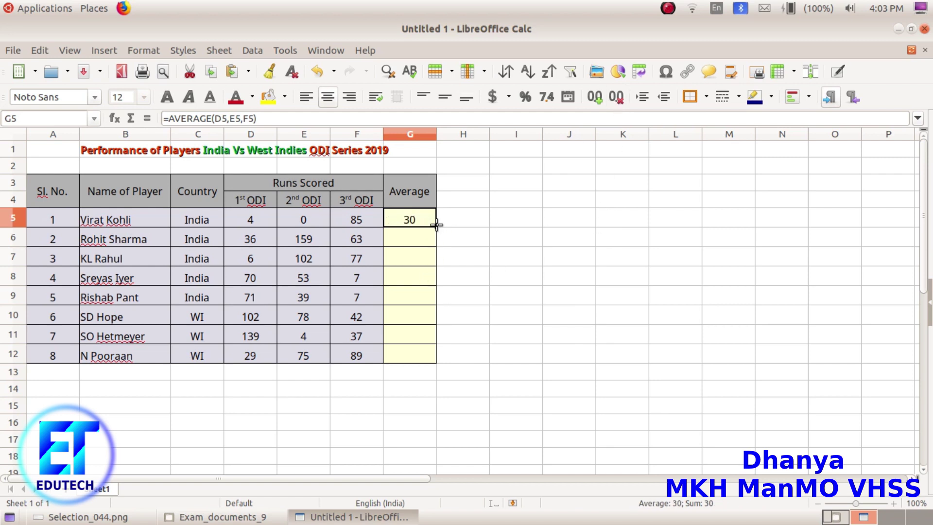
drag(436, 226, 435, 362)
click(457, 370)
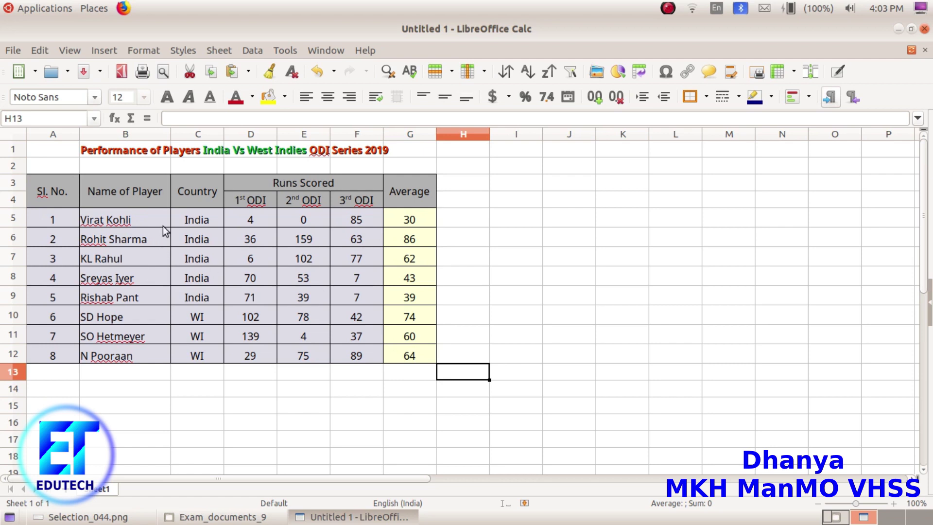
click(161, 194)
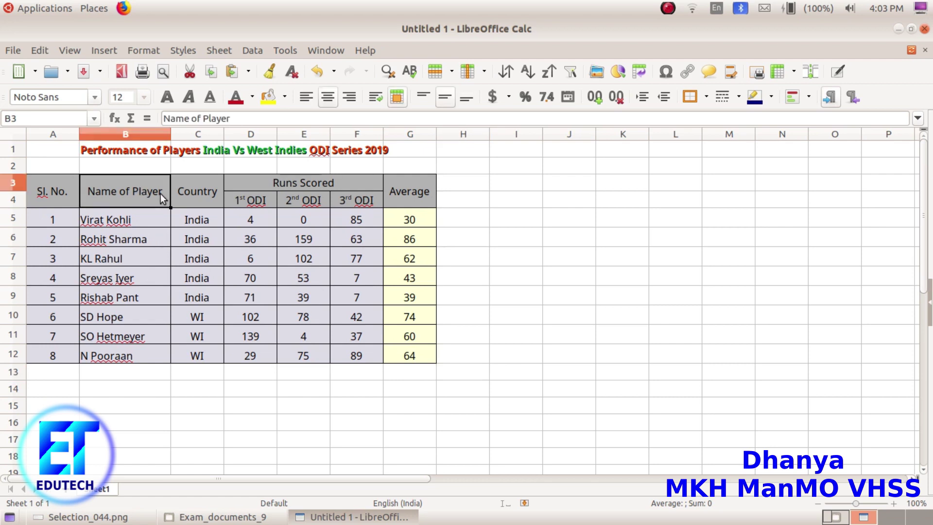
drag(160, 193, 413, 352)
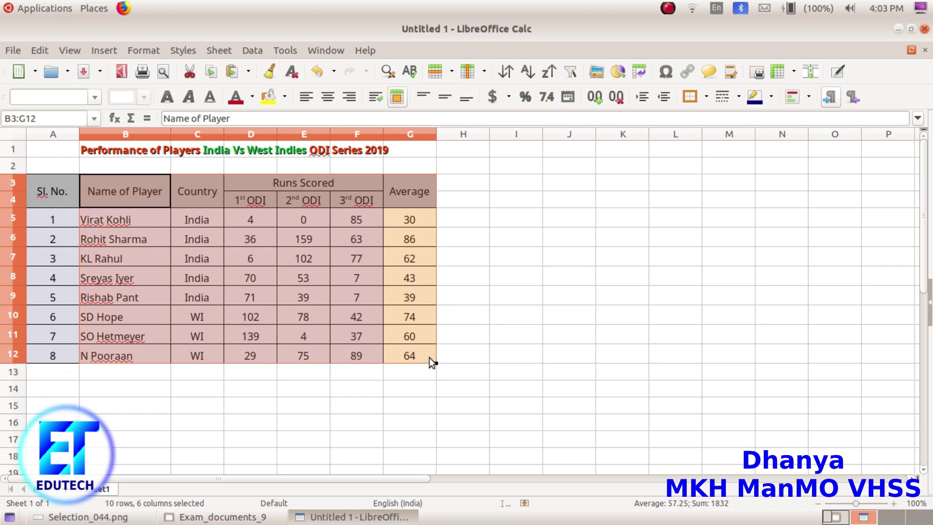
click(250, 51)
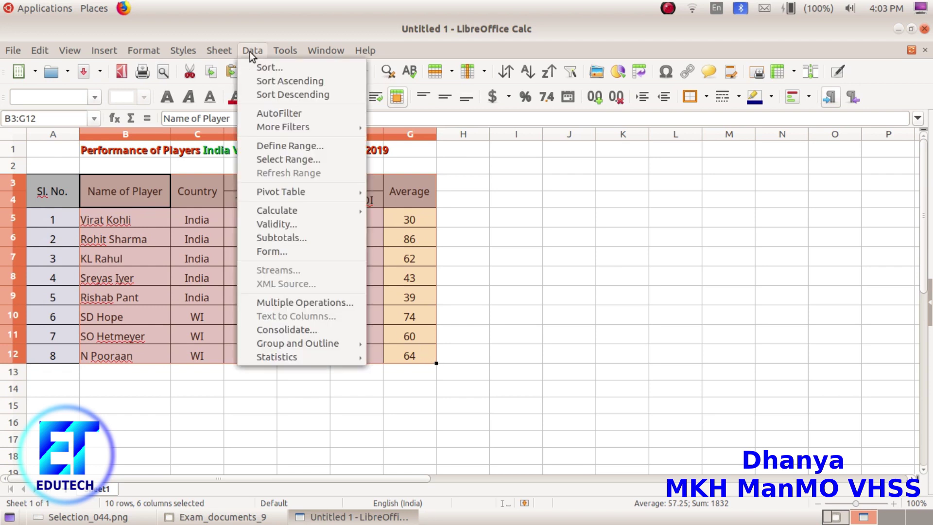
click(295, 69)
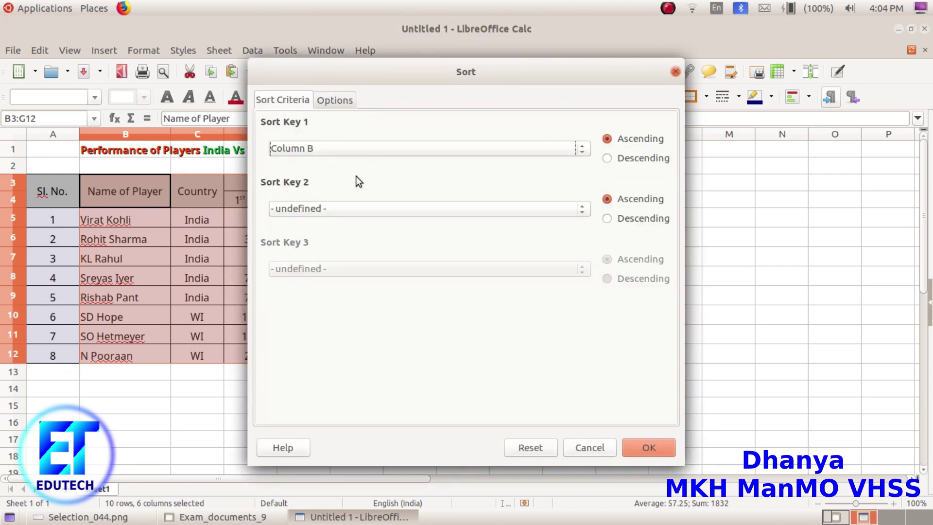
drag(394, 73, 606, 116)
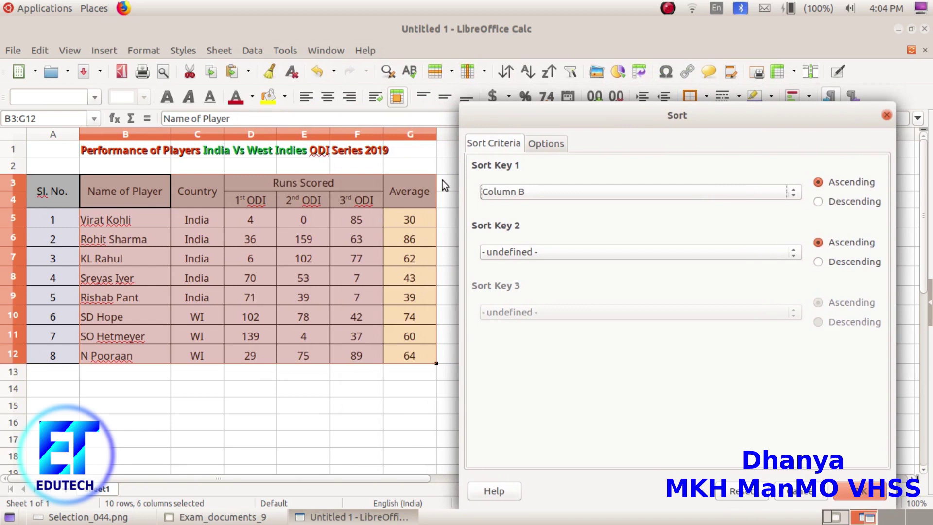
click(525, 192)
click(514, 278)
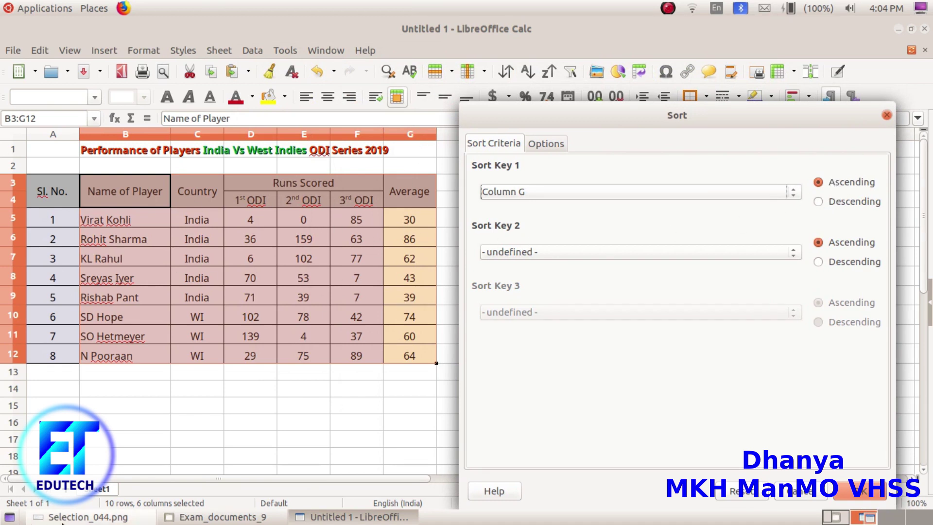
click(120, 519)
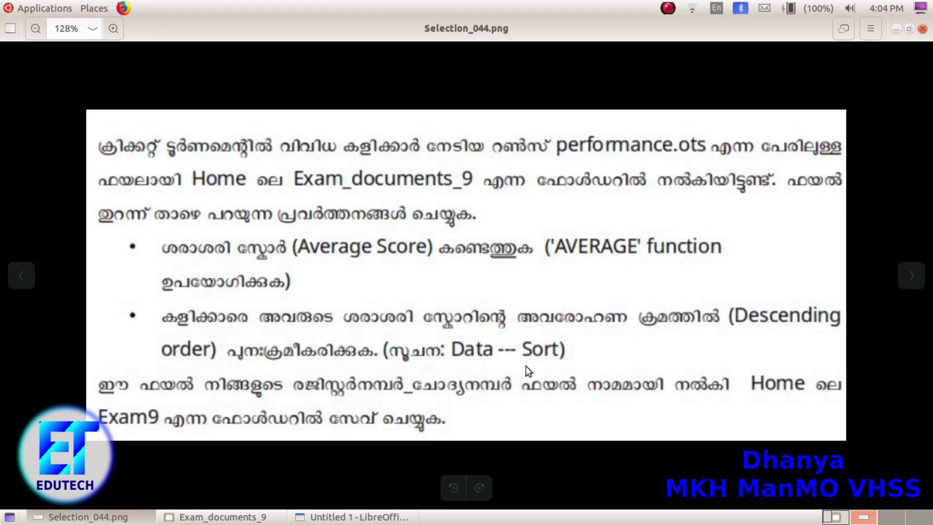
click(362, 516)
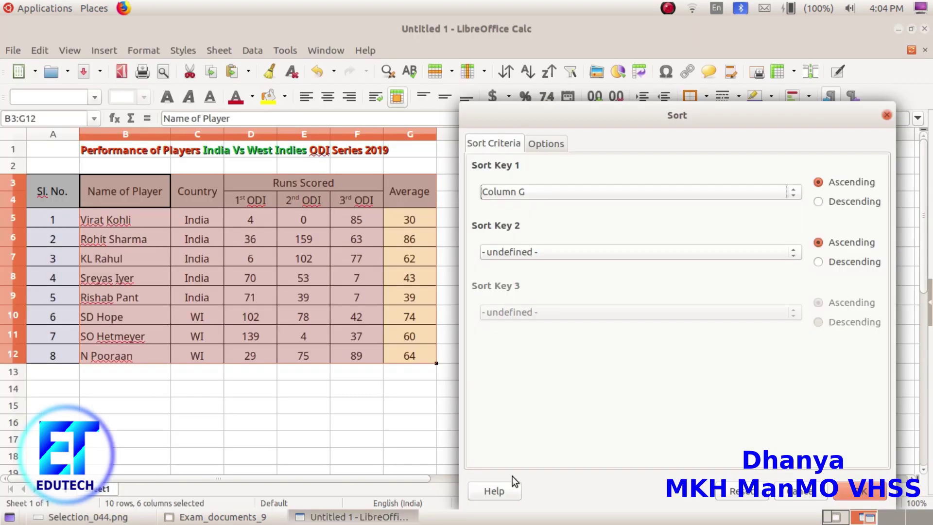
click(832, 204)
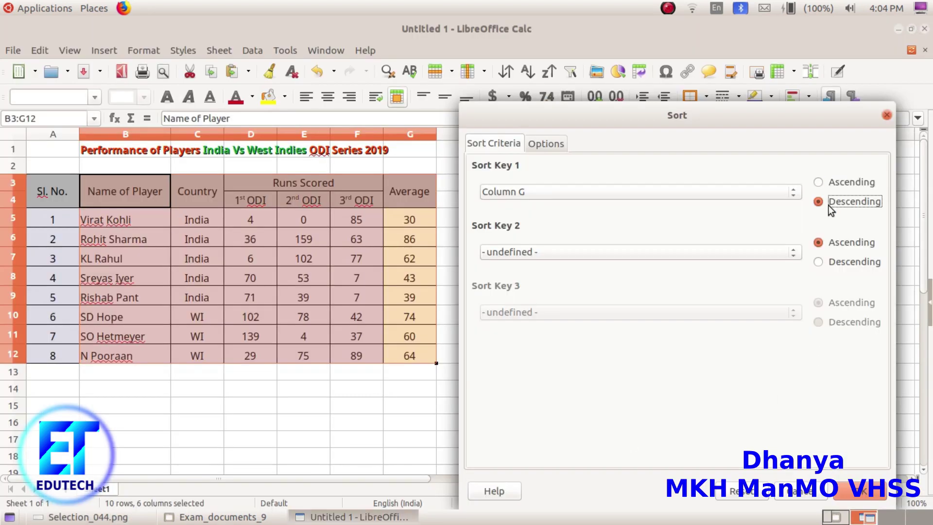
click(852, 492)
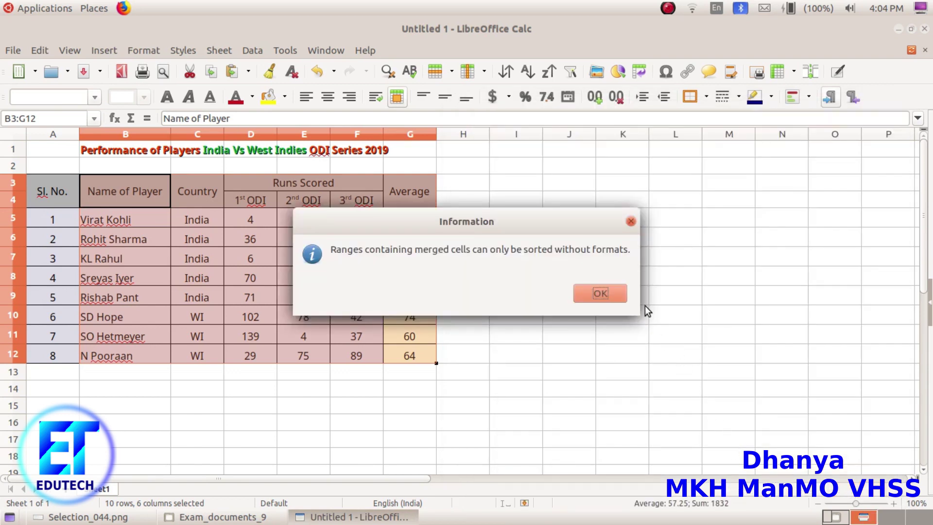
click(601, 293)
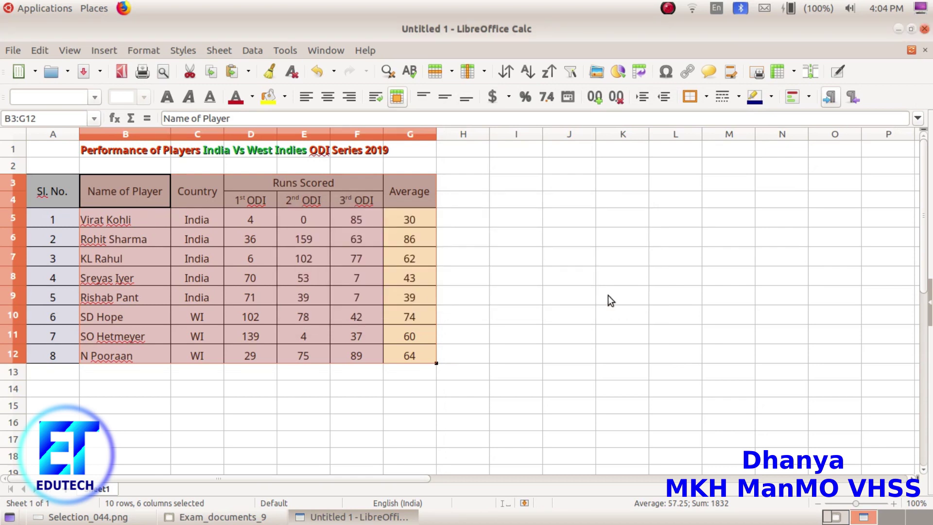
click(562, 296)
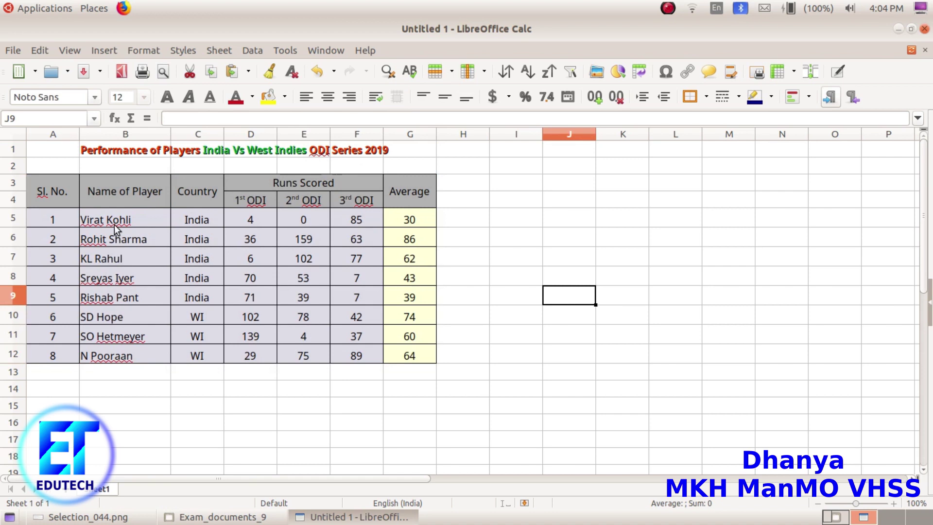
Sort B5:G12 by column G descending, putting Rohit Sharma (86) at the top.
drag(115, 224, 401, 349)
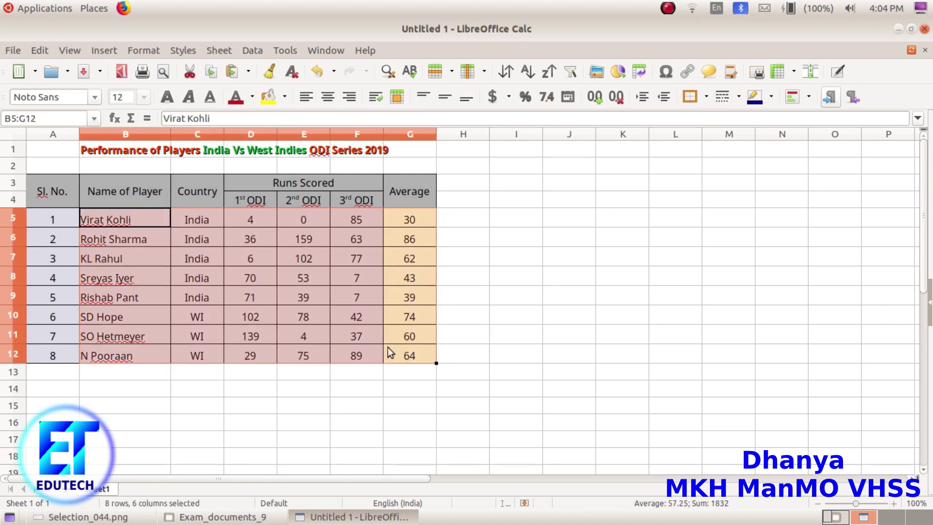
click(559, 378)
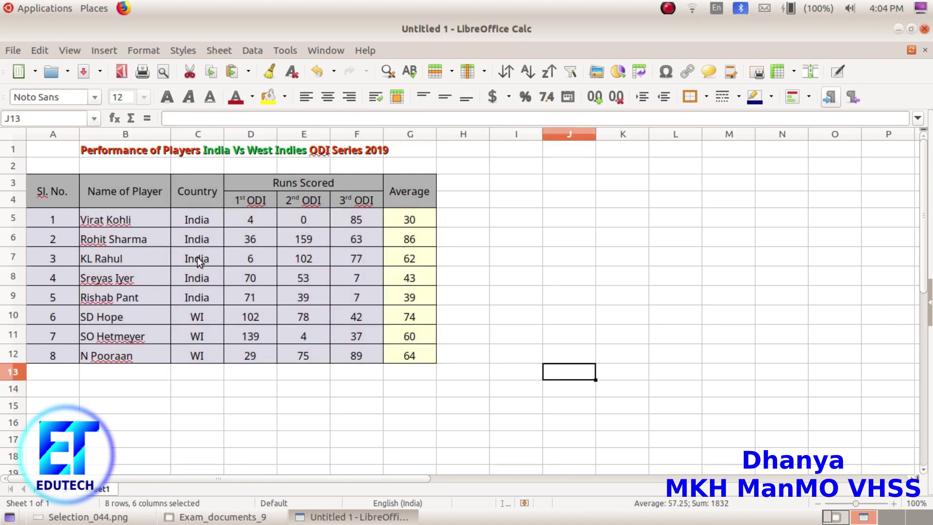
click(118, 221)
drag(118, 221, 407, 359)
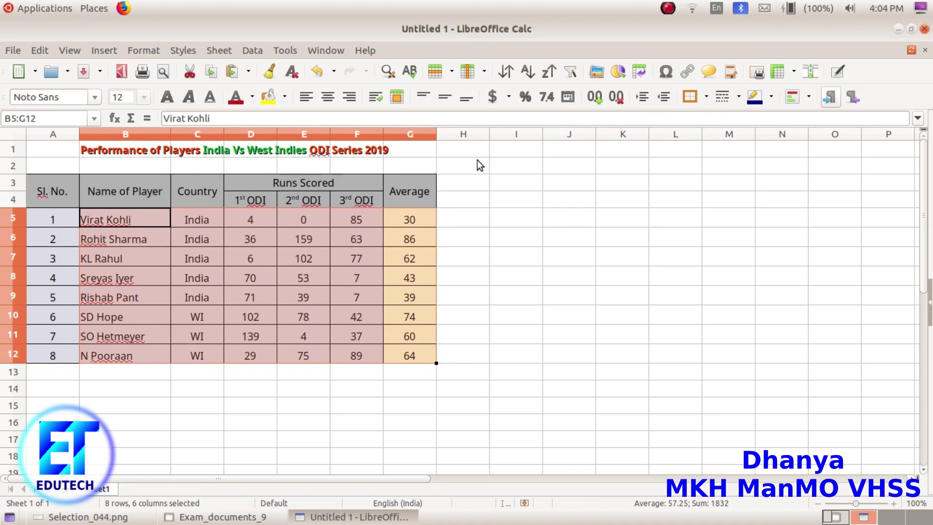
click(254, 52)
click(263, 68)
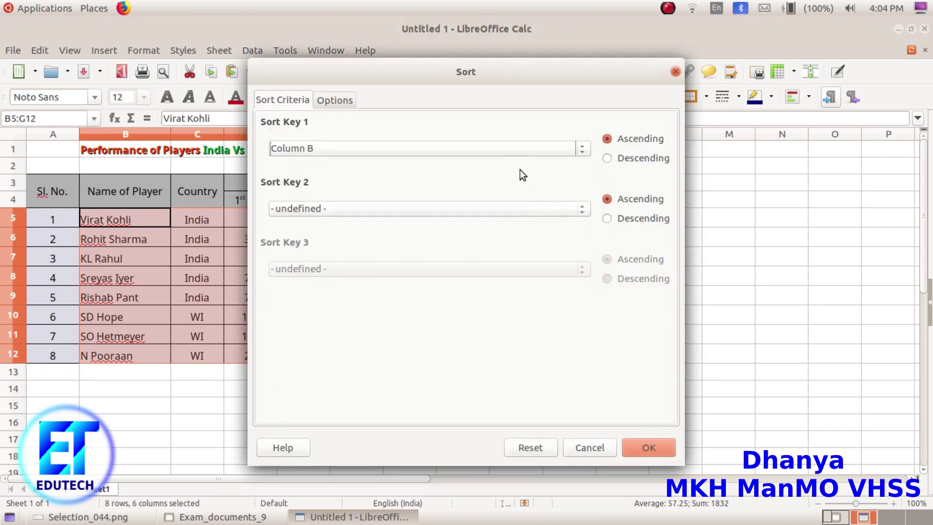
drag(435, 74, 674, 119)
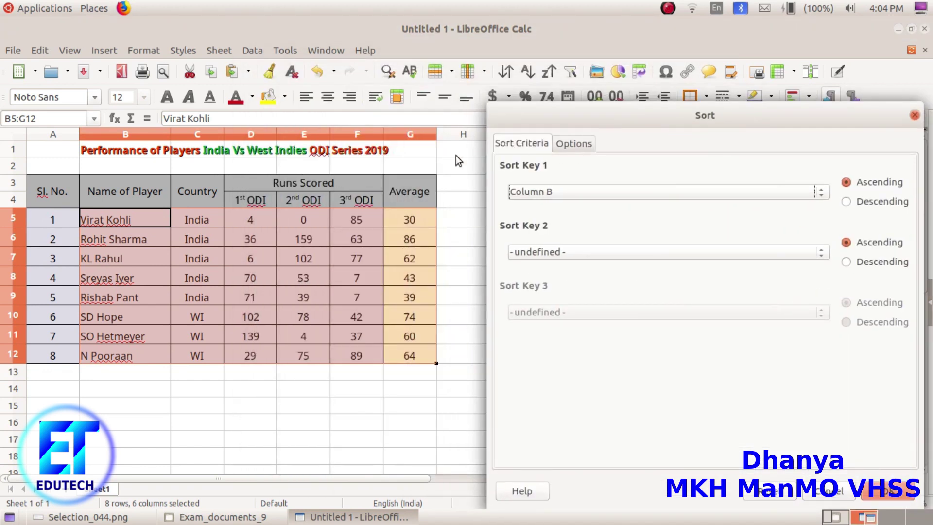
click(620, 193)
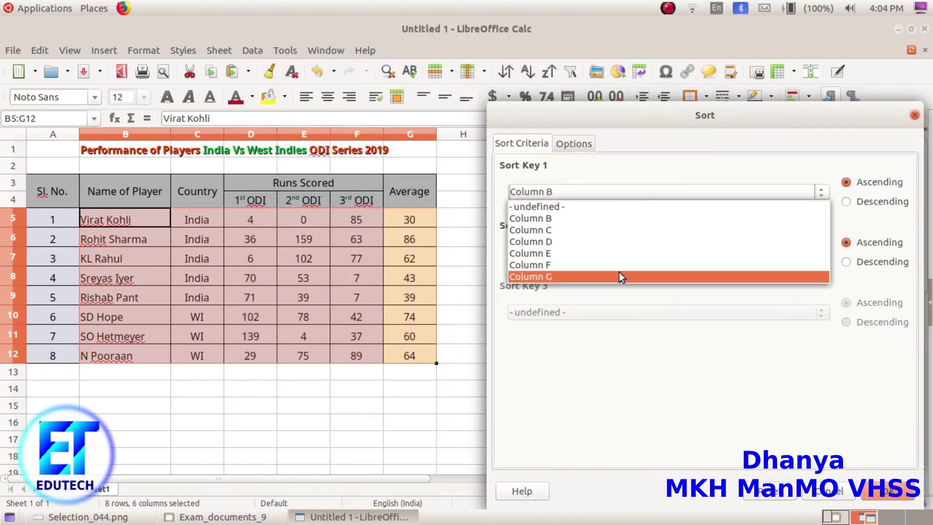
click(620, 273)
click(862, 203)
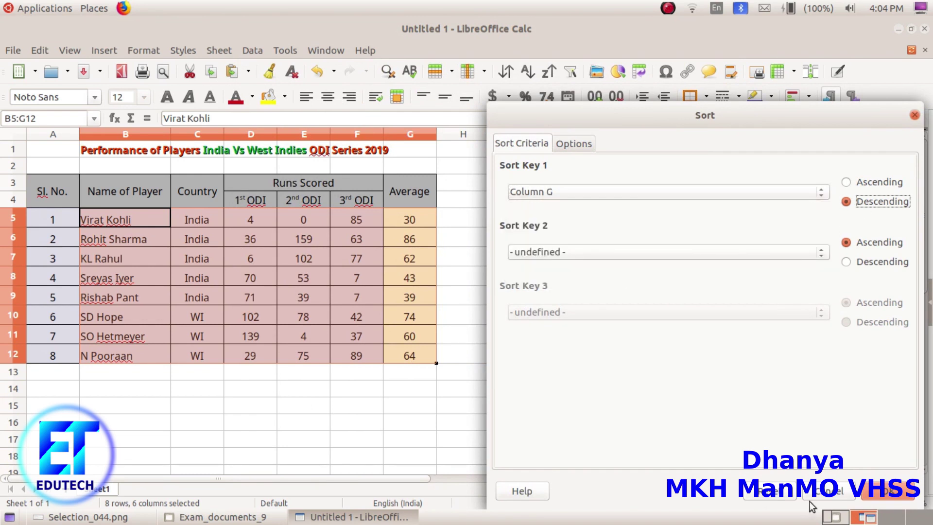
click(889, 493)
click(603, 354)
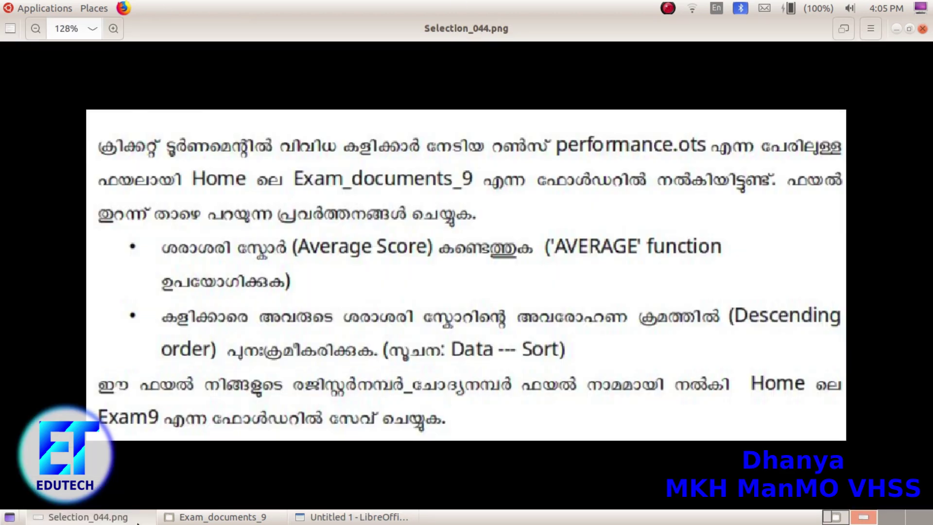
Save As into the Home > Exam9 folder, starting to type the register-number file name.
click(88, 516)
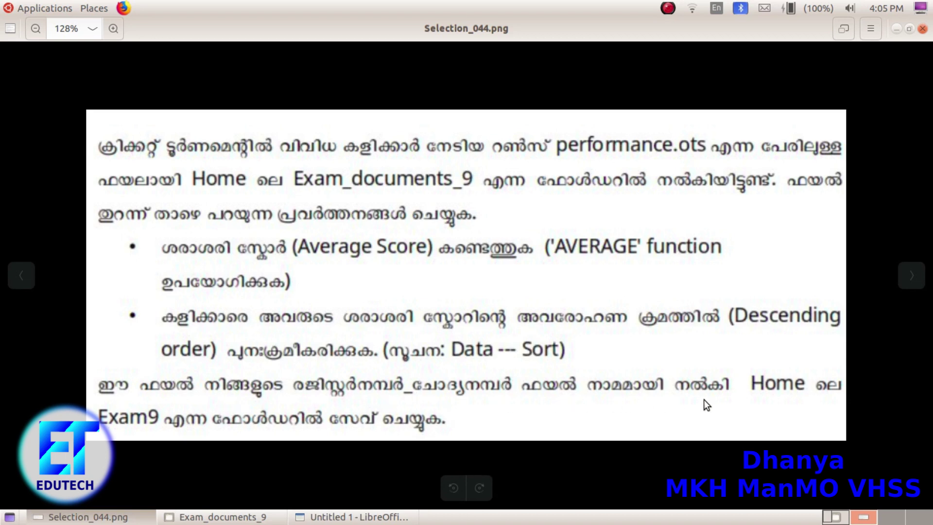
click(370, 519)
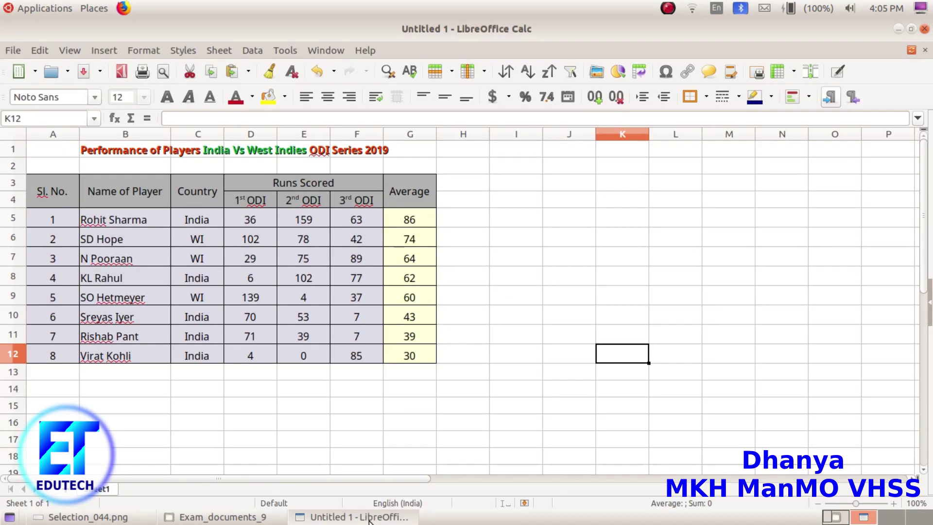
click(12, 50)
click(38, 232)
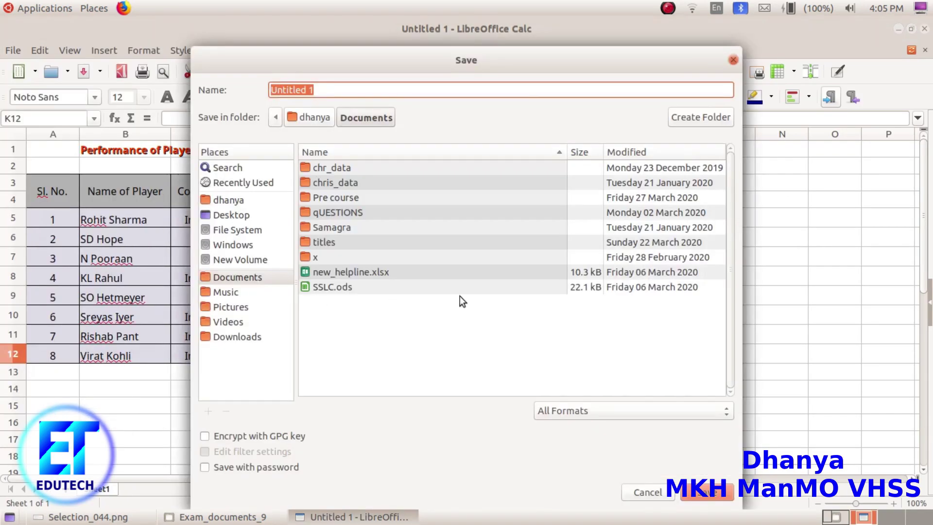
click(216, 201)
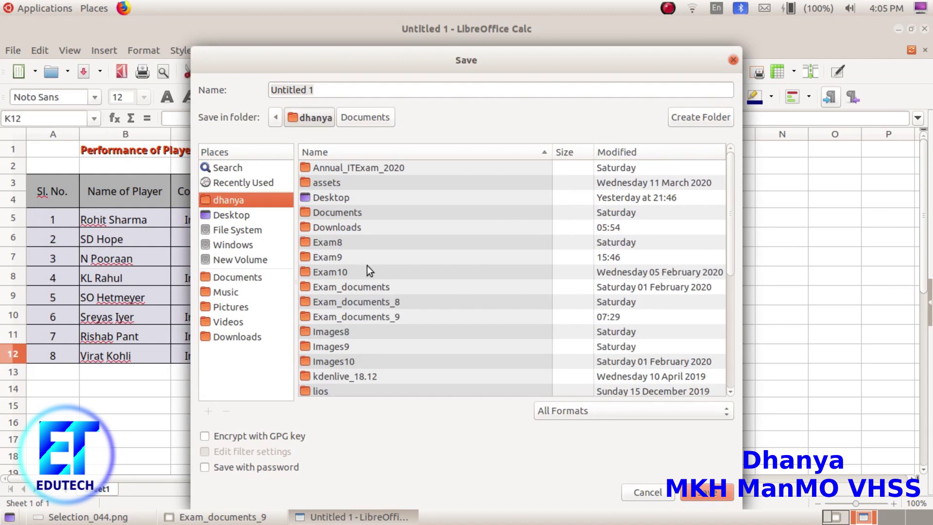
double_click(330, 258)
click(335, 87)
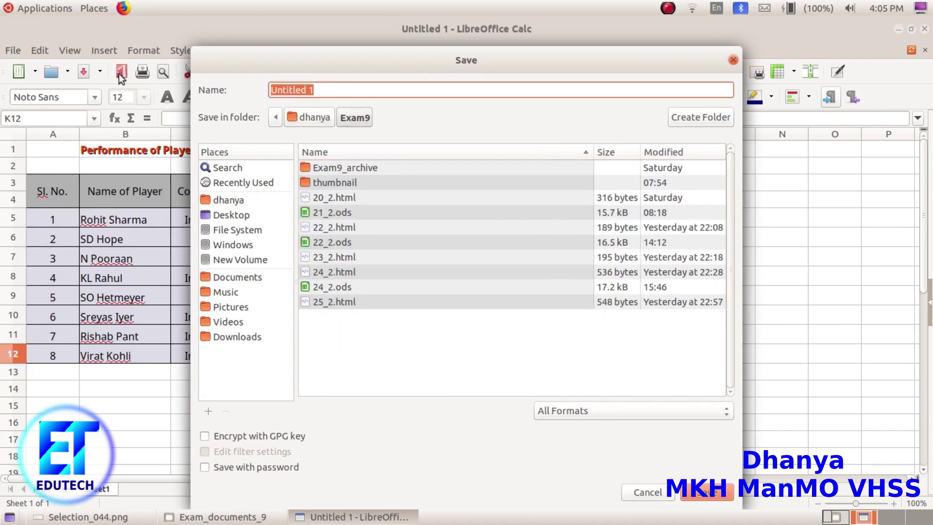
text(20_)
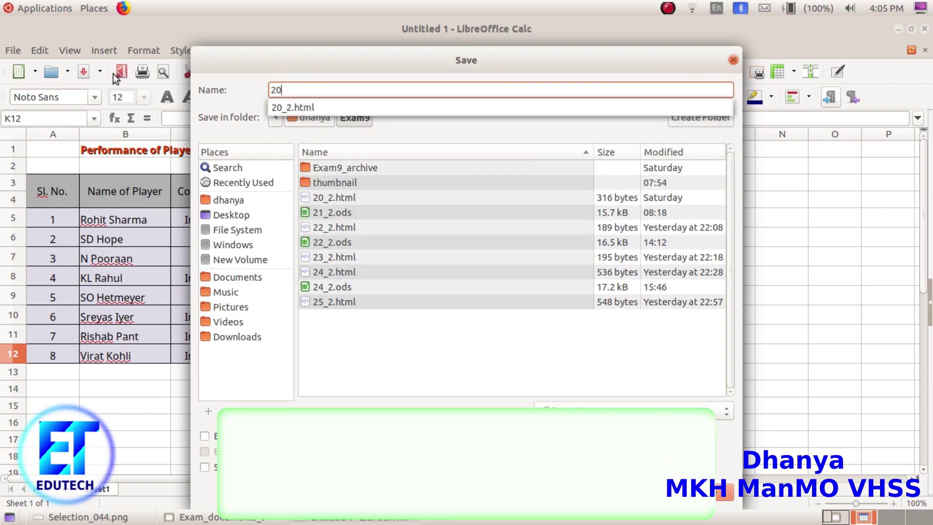